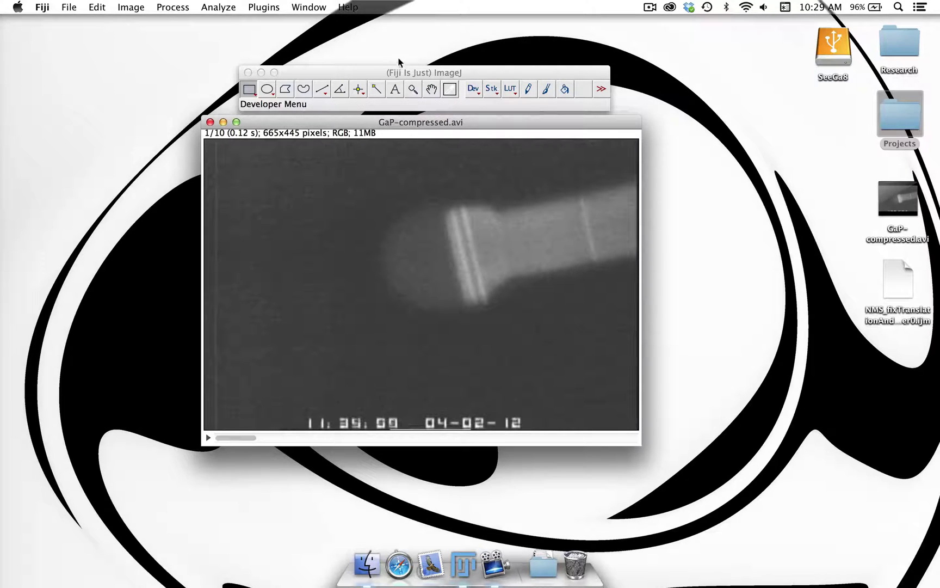
Open the Plugins > Macros submenu listing Install…, Run… and Edit…
click(279, 7)
mouse_move(280, 21)
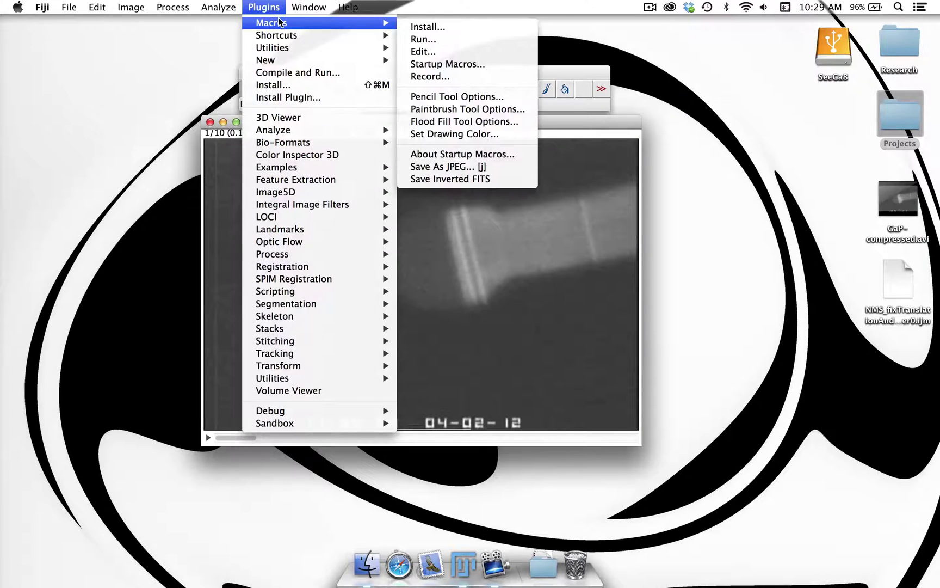
Install NMS_fixTranslationAndRecordPoints_ver0.ijm through Macros > Install…, picking it from the Desktop
click(417, 26)
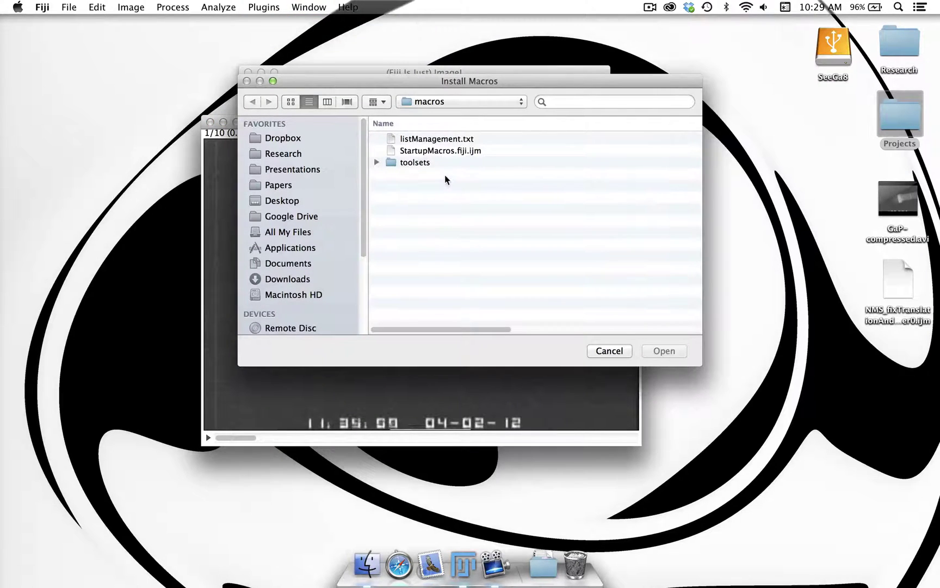
click(286, 201)
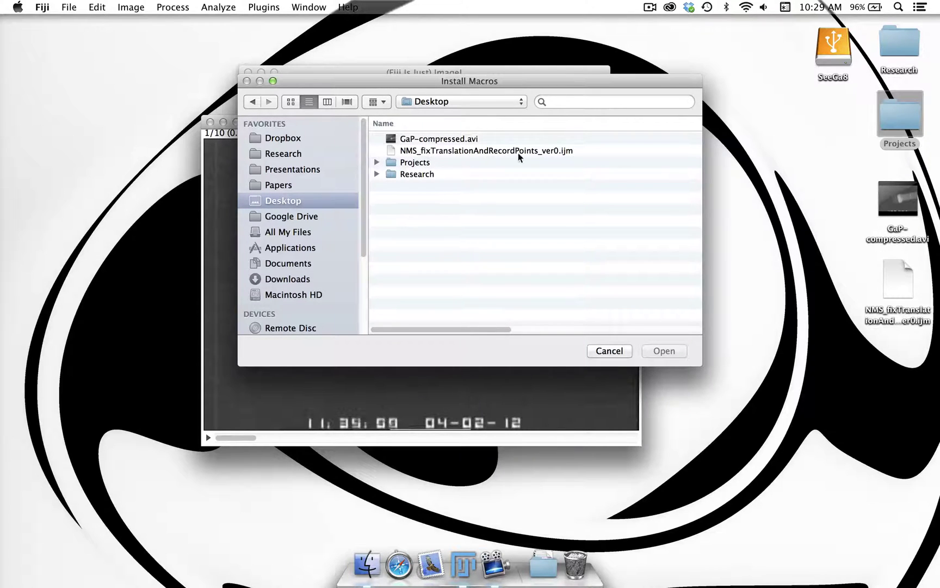
double_click(537, 152)
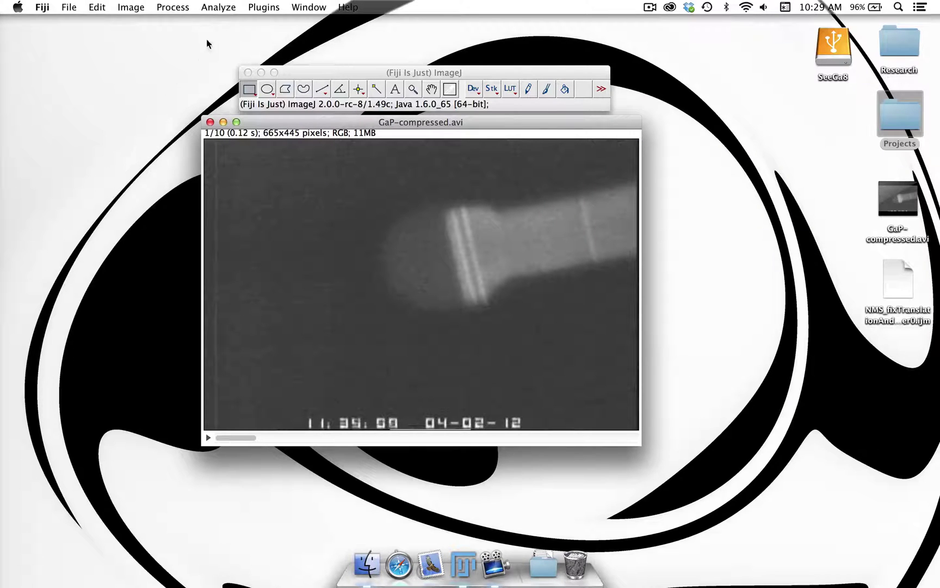
Launch the movieStabilize macro from the Plugins > Macros menu
click(267, 7)
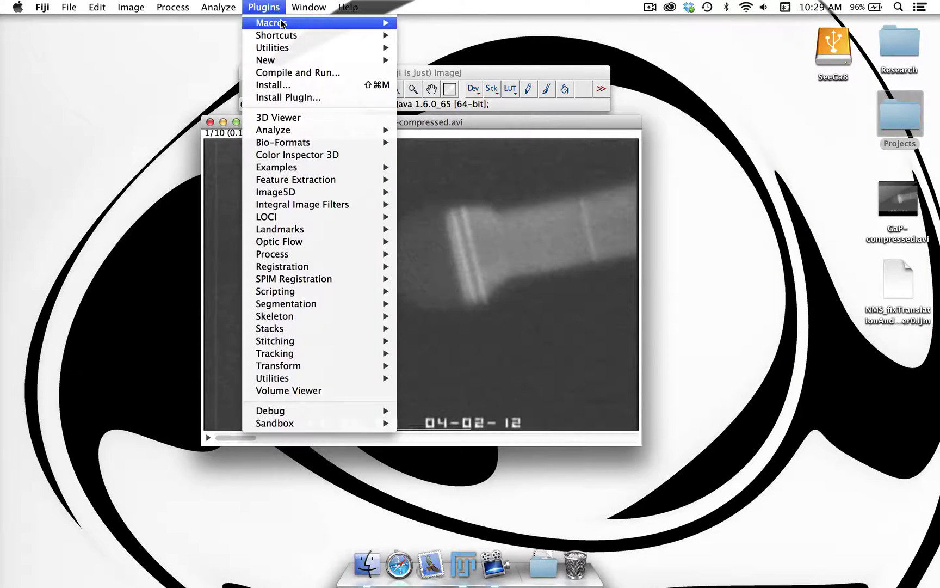
mouse_move(281, 23)
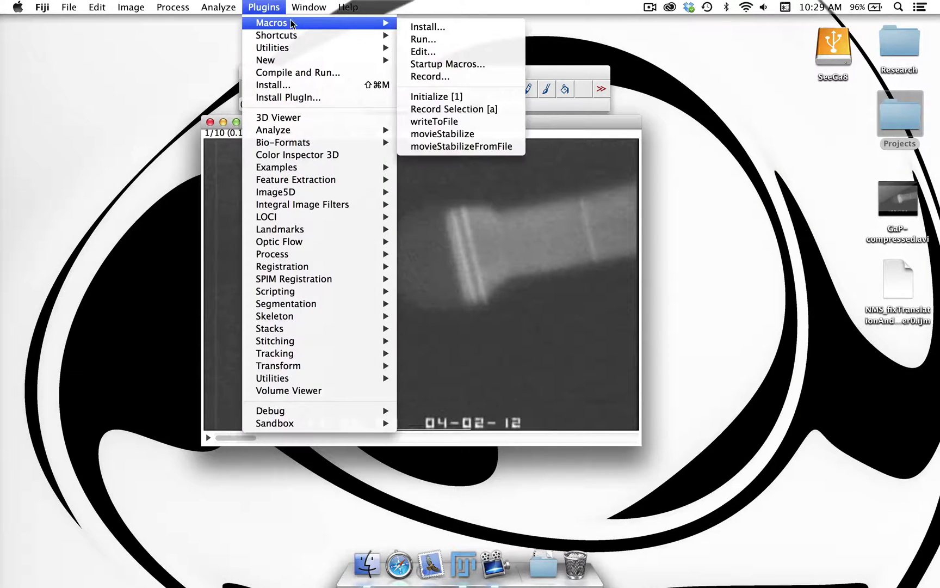
click(477, 133)
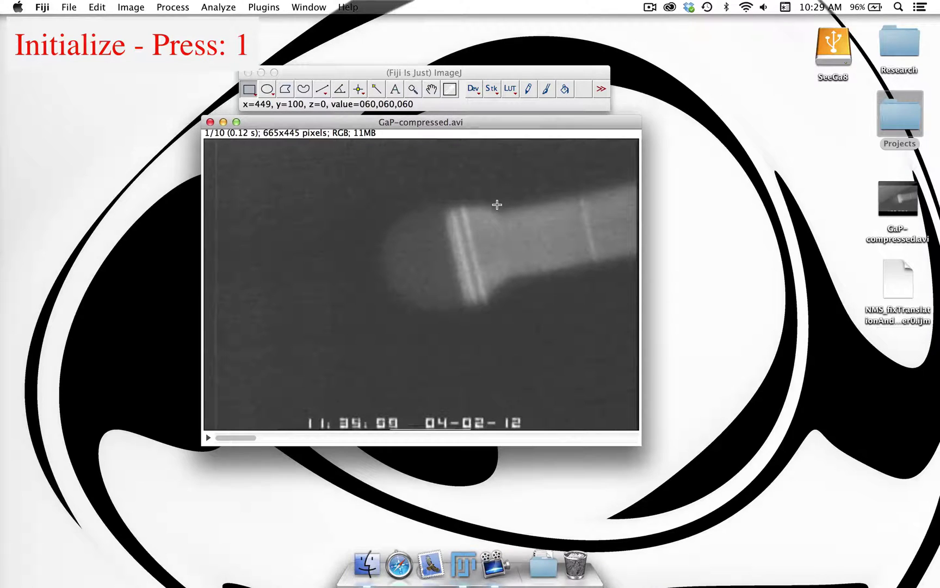
Start the macro's Initialize step, confirm stabilizing the video, and keep 3 points per slice
key(1)
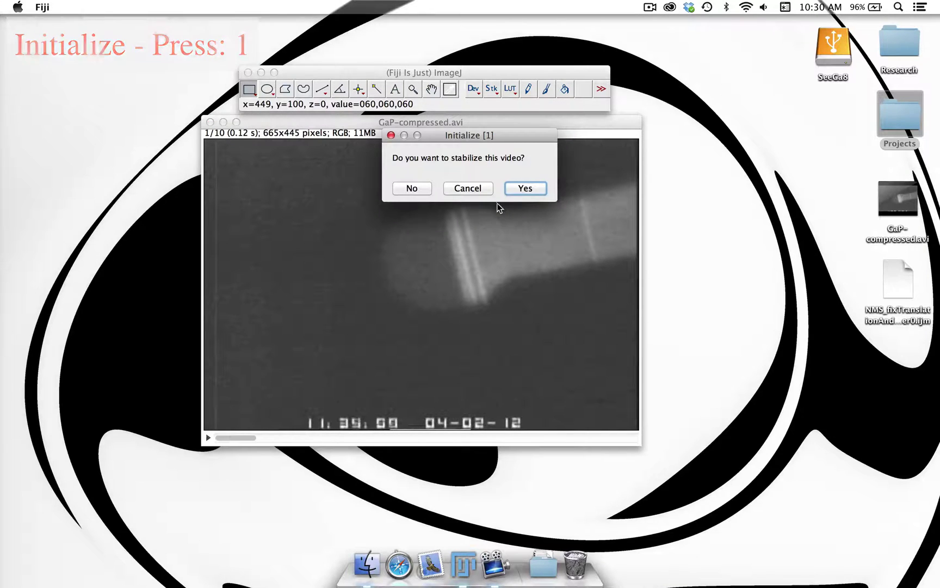
click(534, 190)
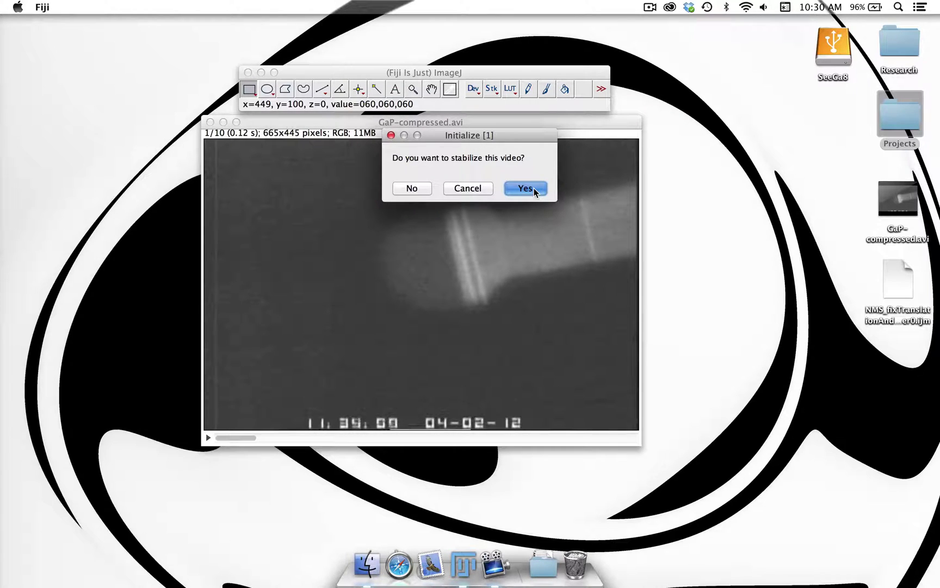
click(534, 188)
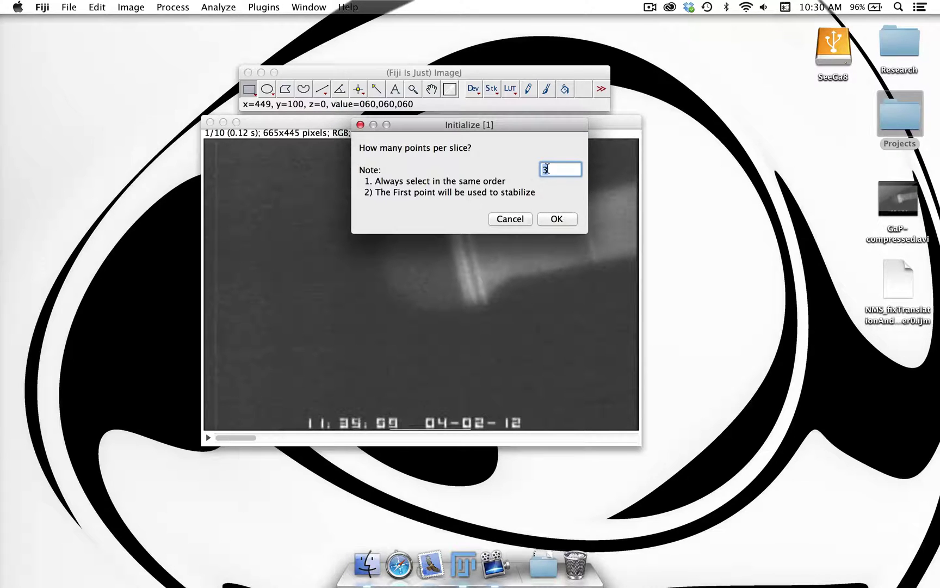
click(557, 219)
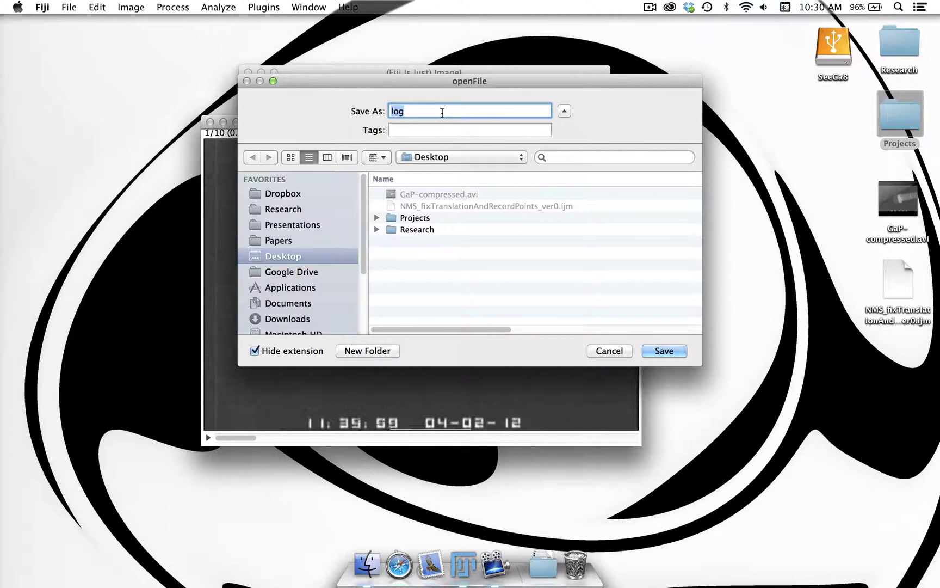
Save the log as test.txt, move the Log window upper left and the video right
text(test)
key(Return)
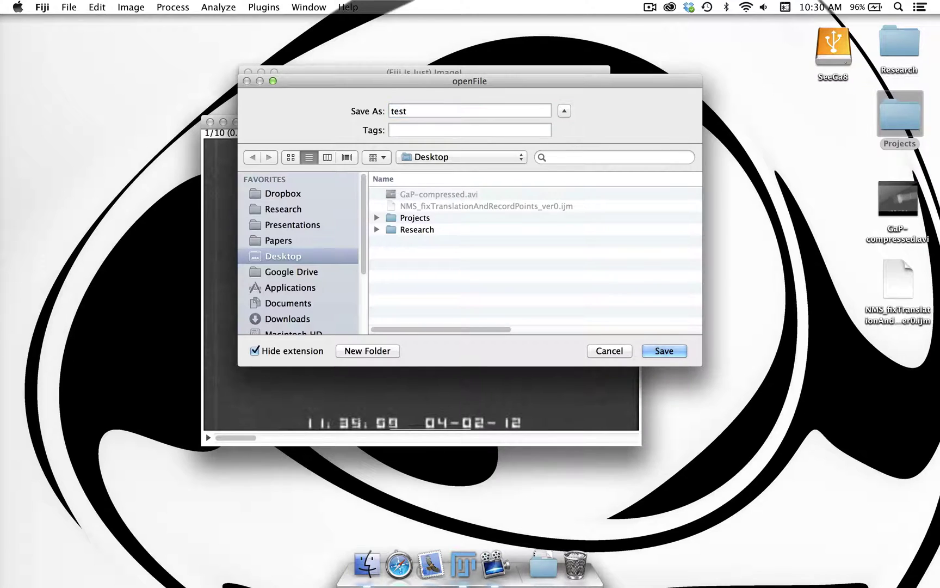
drag(531, 115, 221, 90)
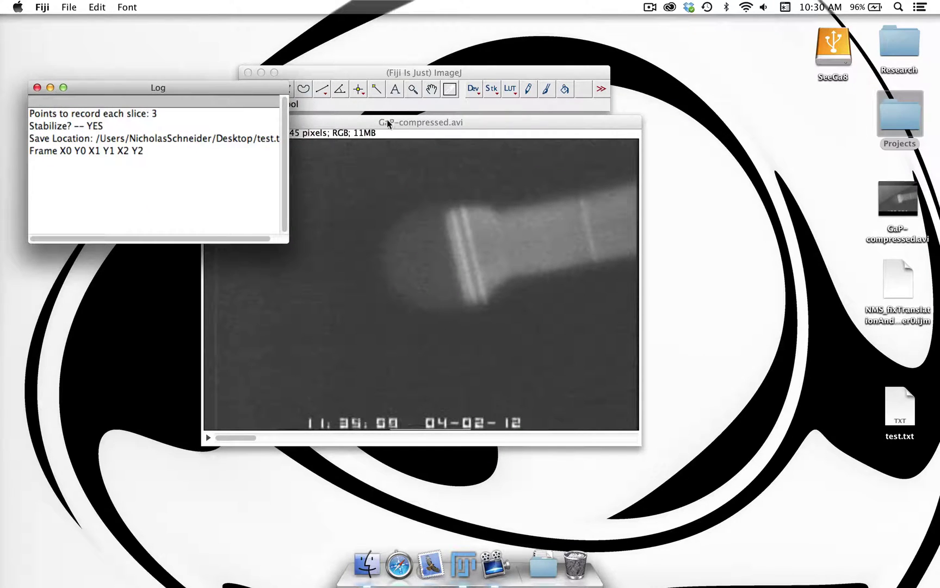
drag(418, 124, 513, 122)
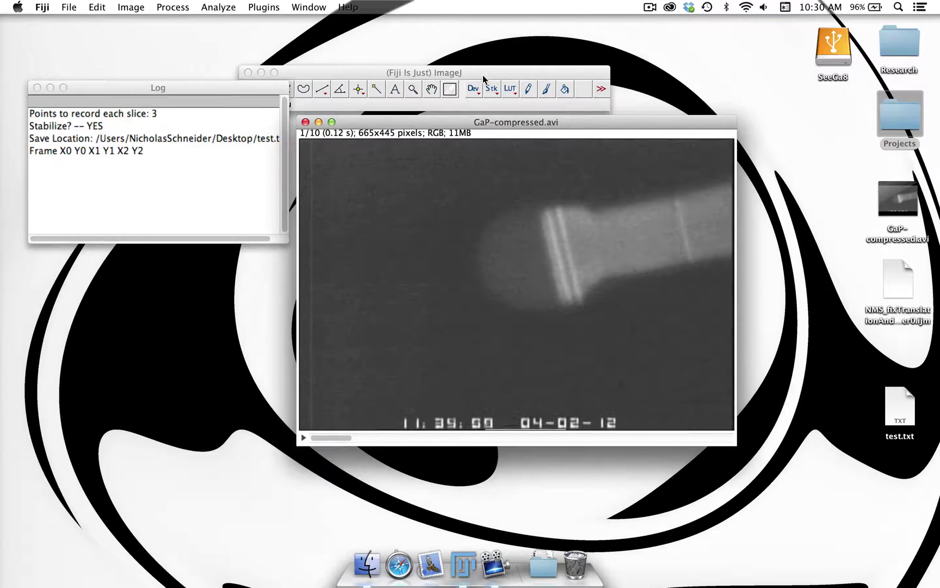
Move the ImageJ toolbar to the right and select the Point tool
drag(482, 74, 594, 78)
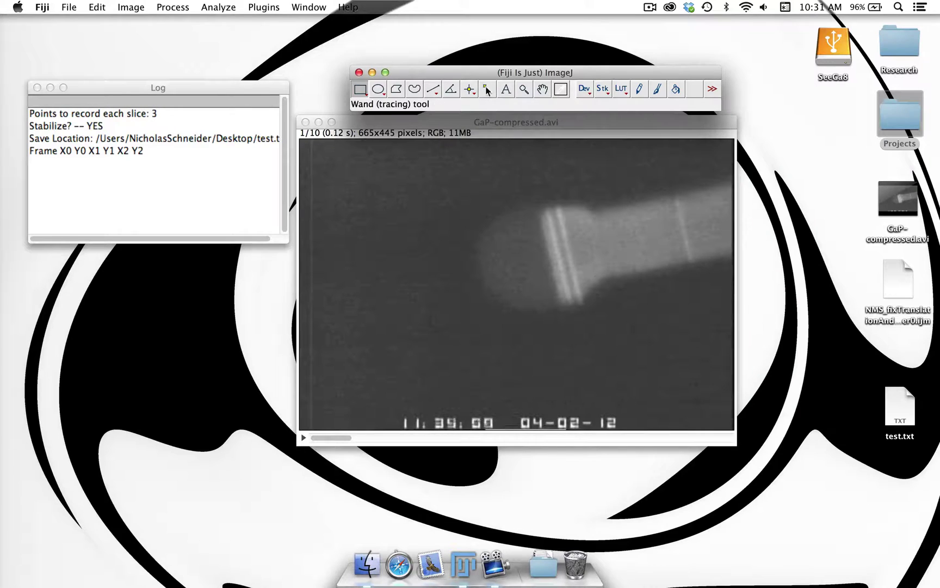
click(469, 90)
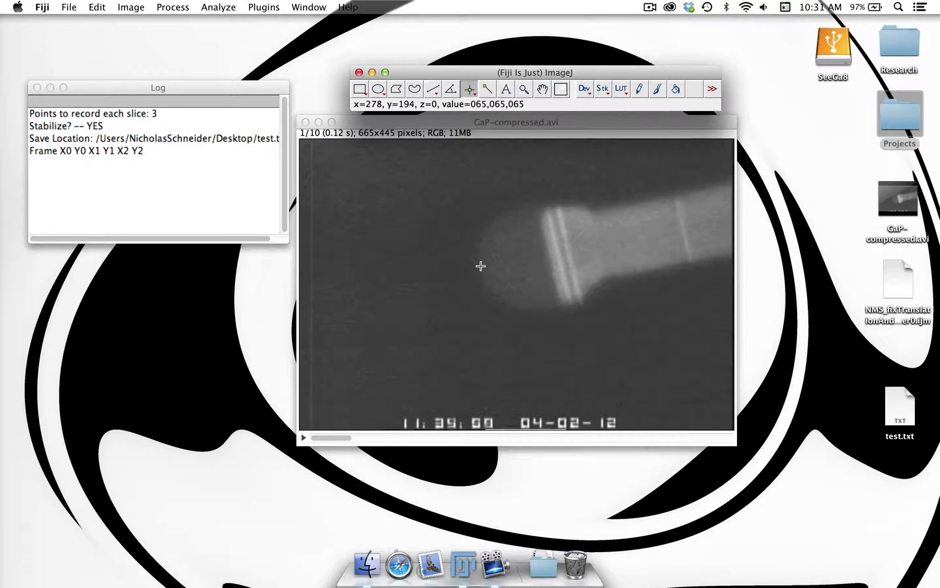
Mark three probe points on frame 1 and record them (470 212, 453 109, 276 196), moving the ROI Manager aside
click(607, 277)
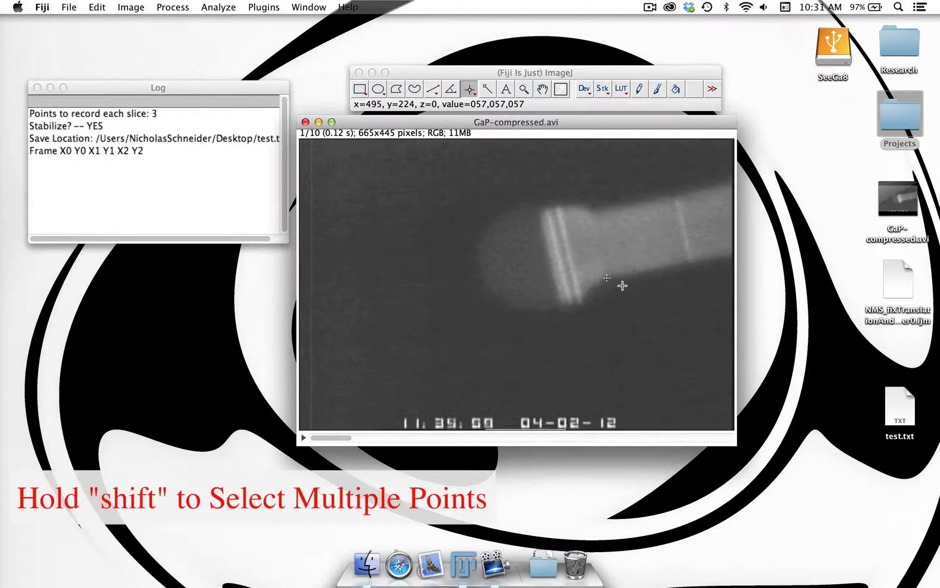
shift+click(594, 210)
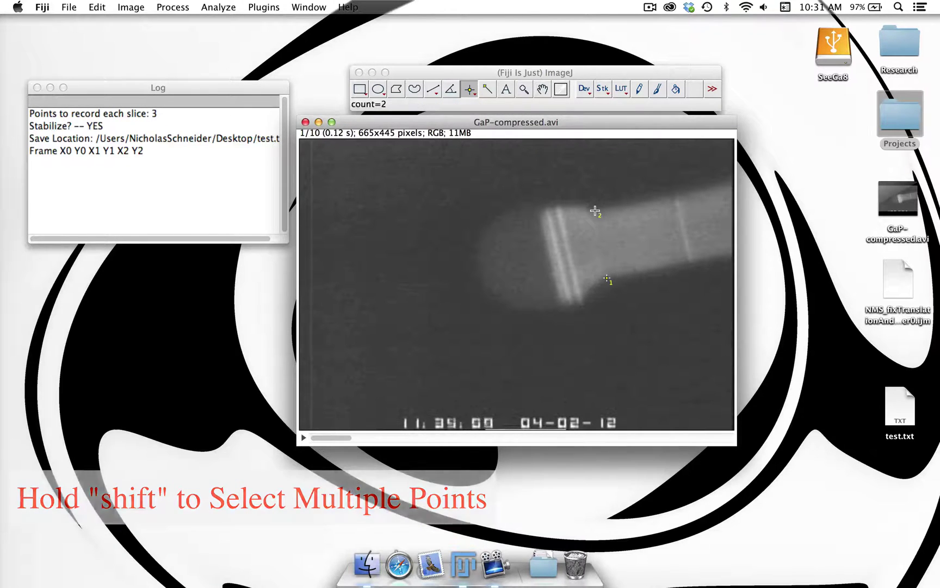
shift+click(479, 268)
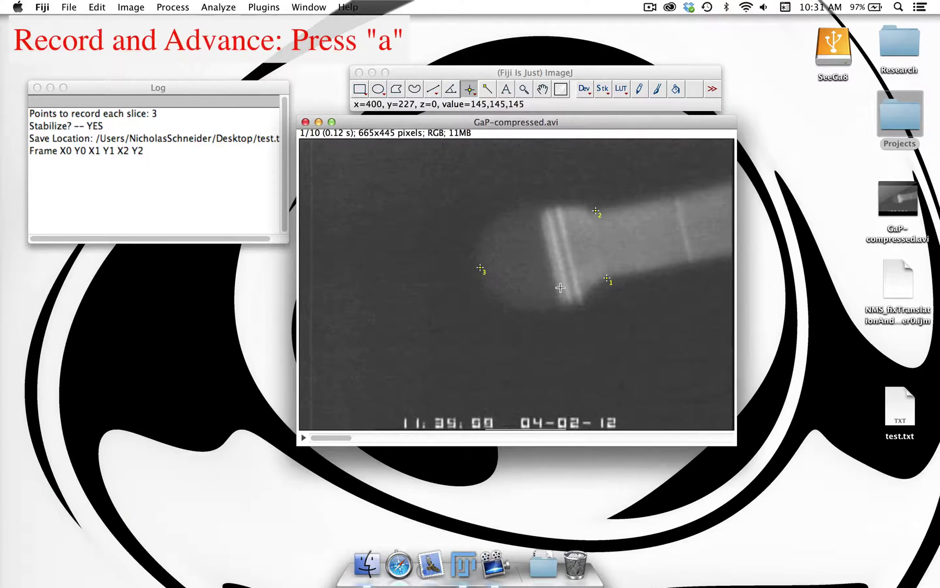
key(a)
drag(679, 217, 853, 118)
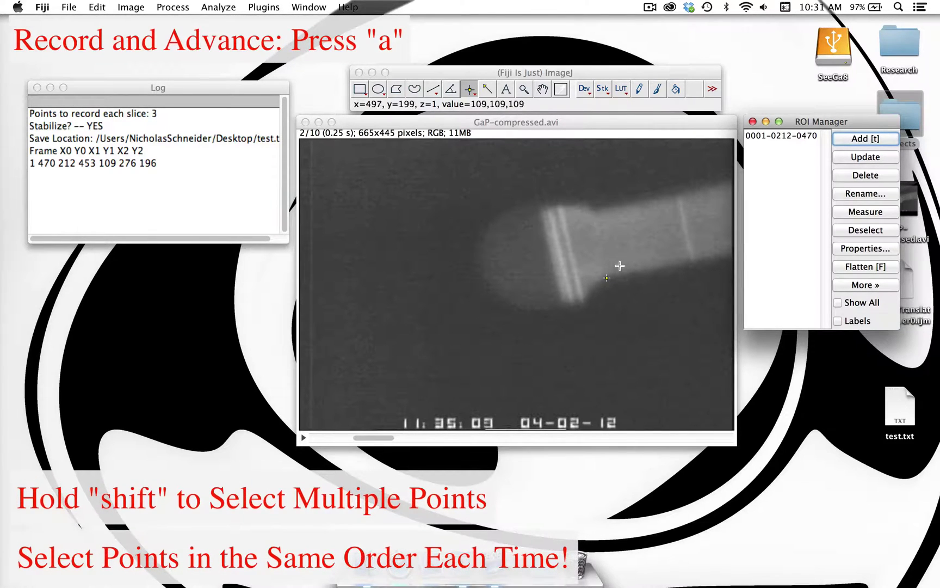
Add frame 2's second and third probe points and record them, advancing to frame 3
shift+click(594, 211)
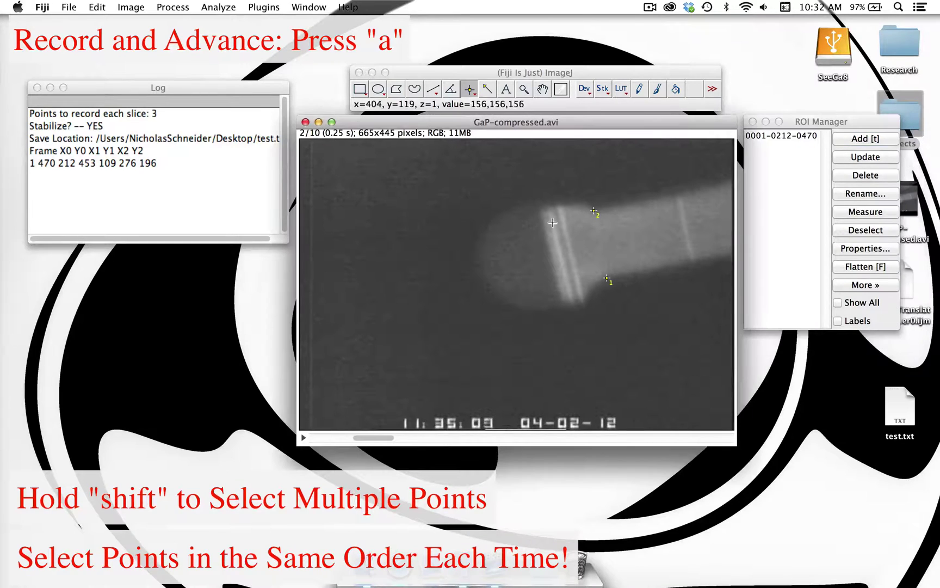
shift+click(480, 264)
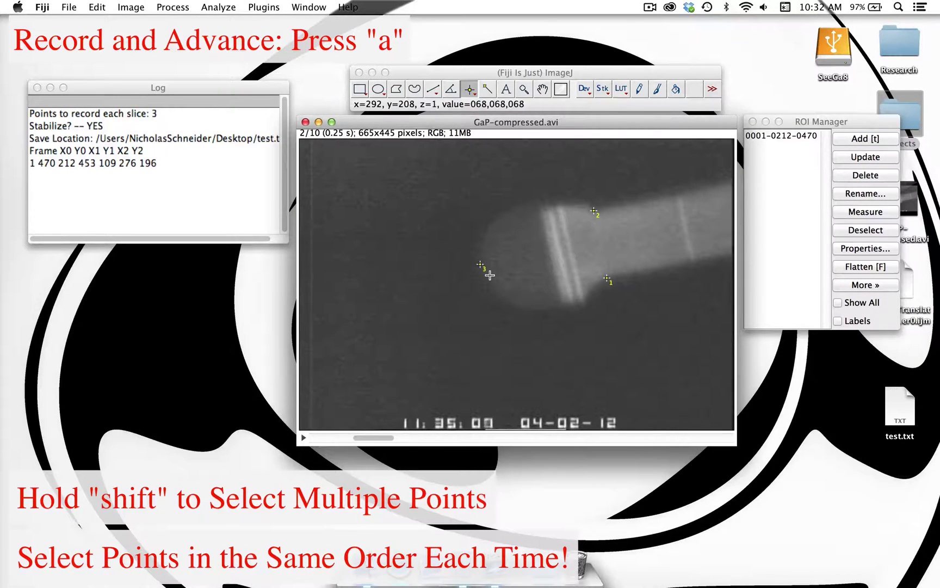
key(a)
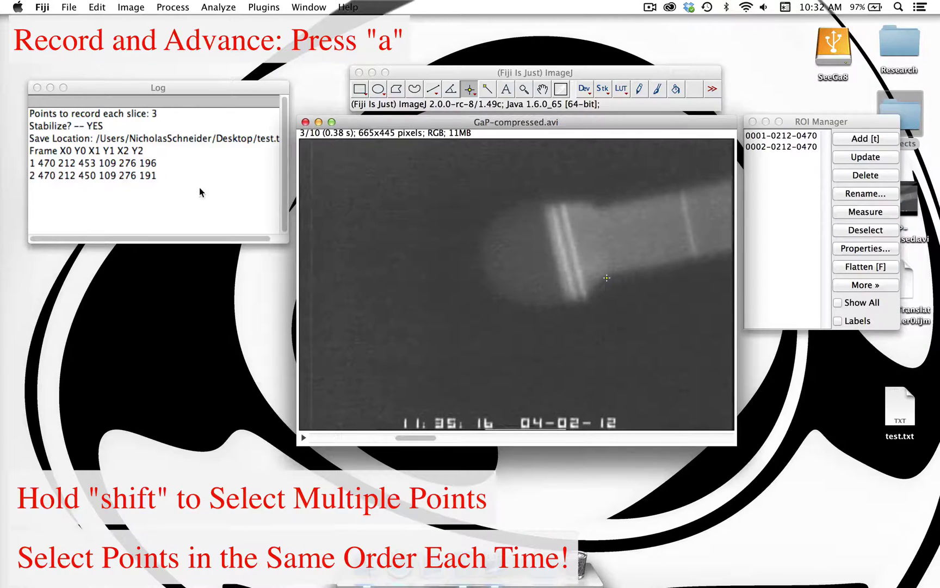
Mark and record frame 3's three points; recording frame 4 early warns of wrong point count
click(611, 274)
shift+click(597, 207)
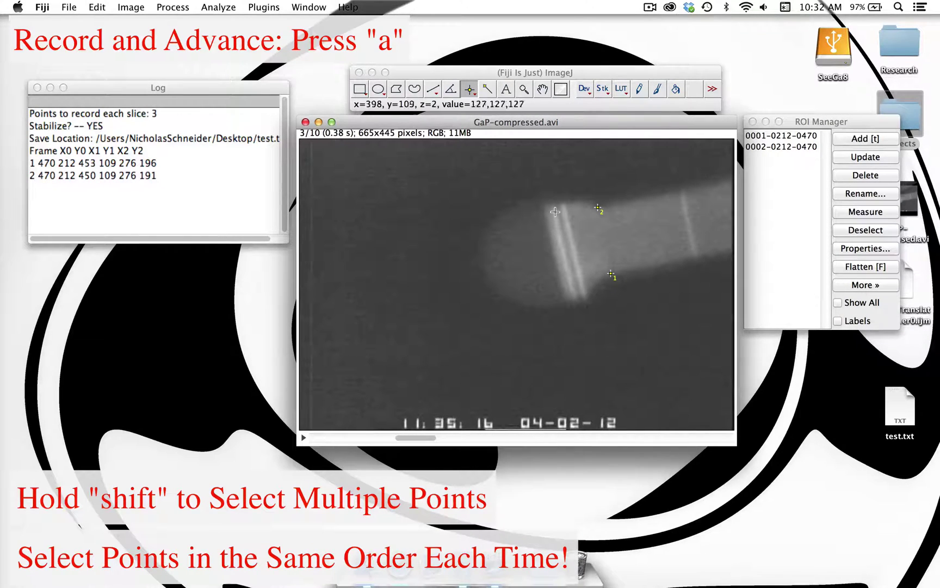
shift+click(484, 265)
key(a)
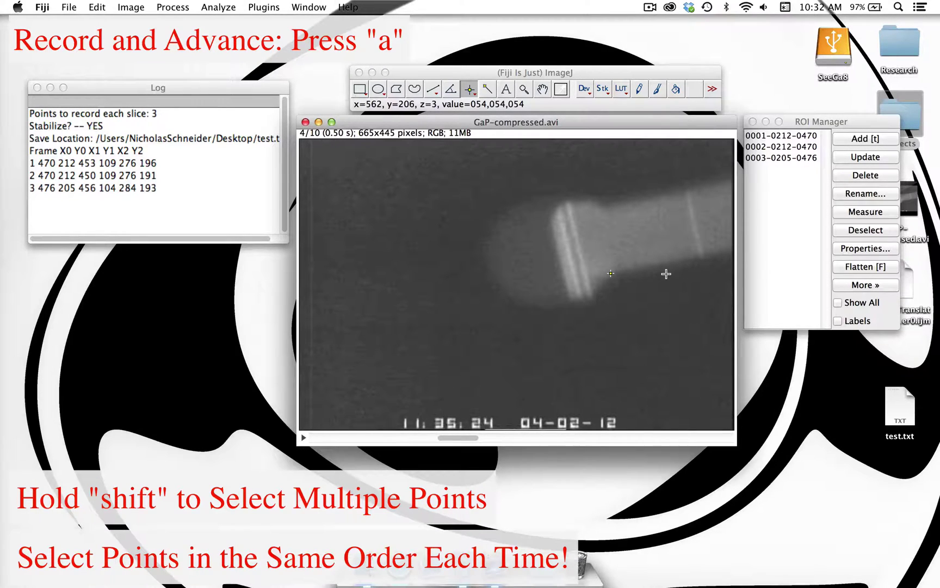
key(a)
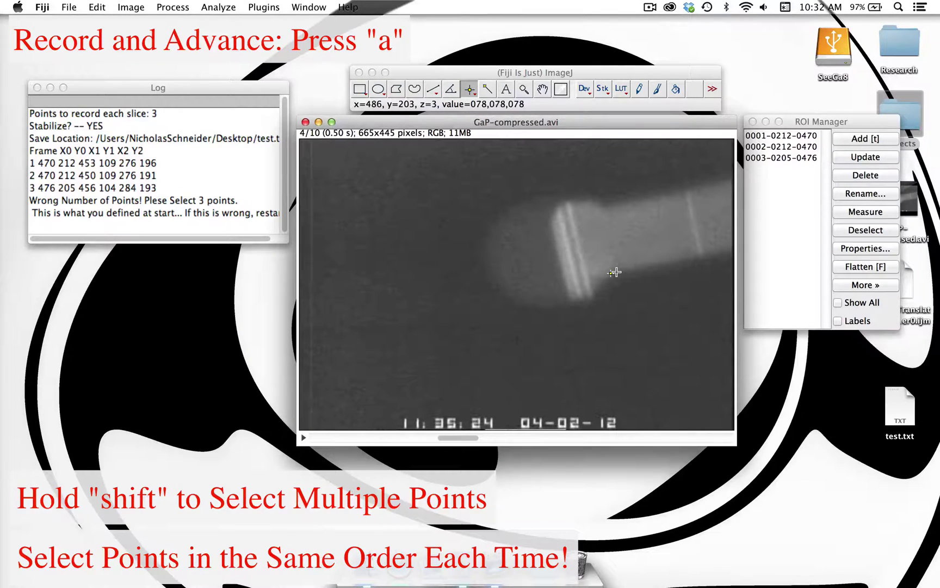
Mark and record the three tracking points on frames 4, 5 and 6
shift+click(607, 209)
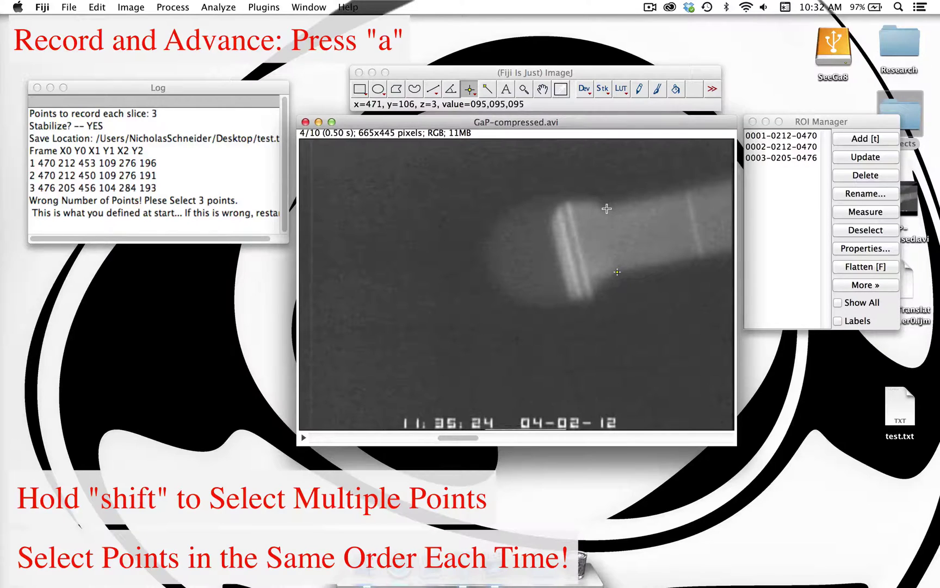
shift+click(488, 258)
key(a)
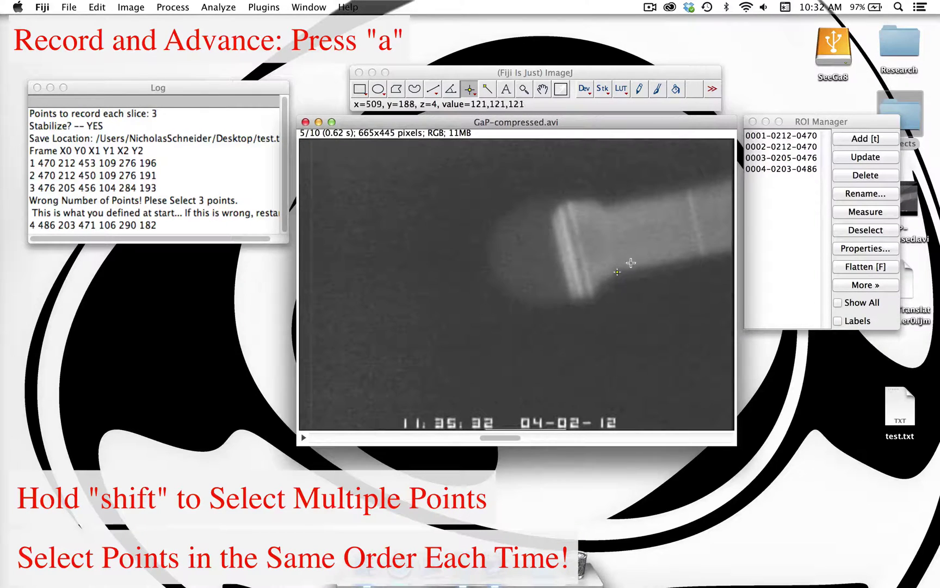
click(617, 272)
shift+click(608, 207)
shift+click(491, 261)
key(a)
click(616, 271)
shift+click(608, 206)
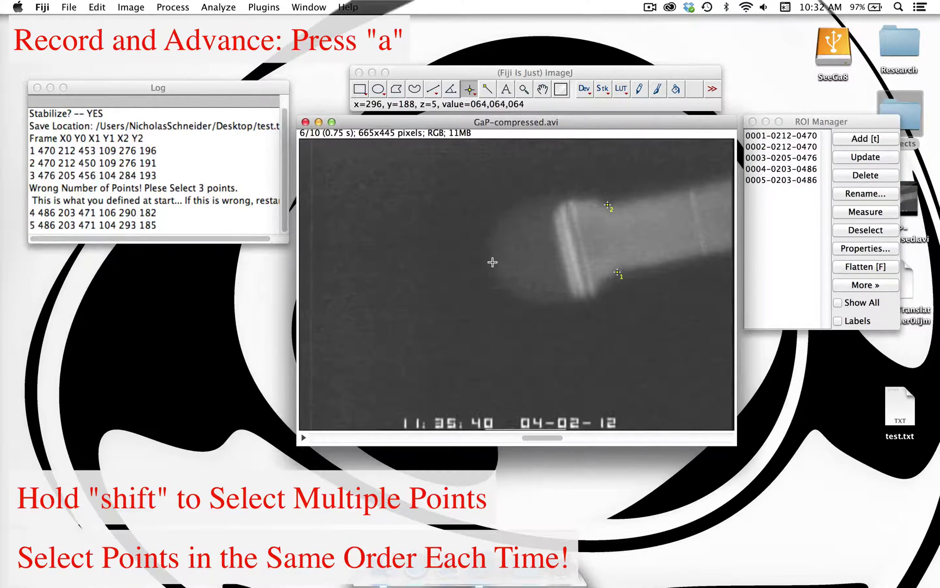
shift+click(491, 261)
key(a)
Mark and record the three tracking points on frames 7 and 8
click(617, 272)
click(621, 269)
shift+click(609, 202)
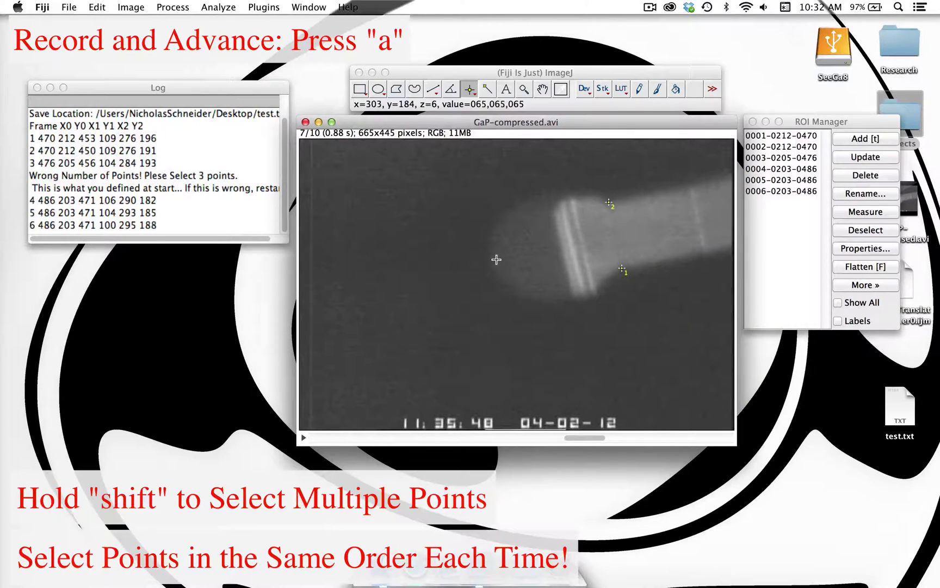
shift+click(492, 260)
key(a)
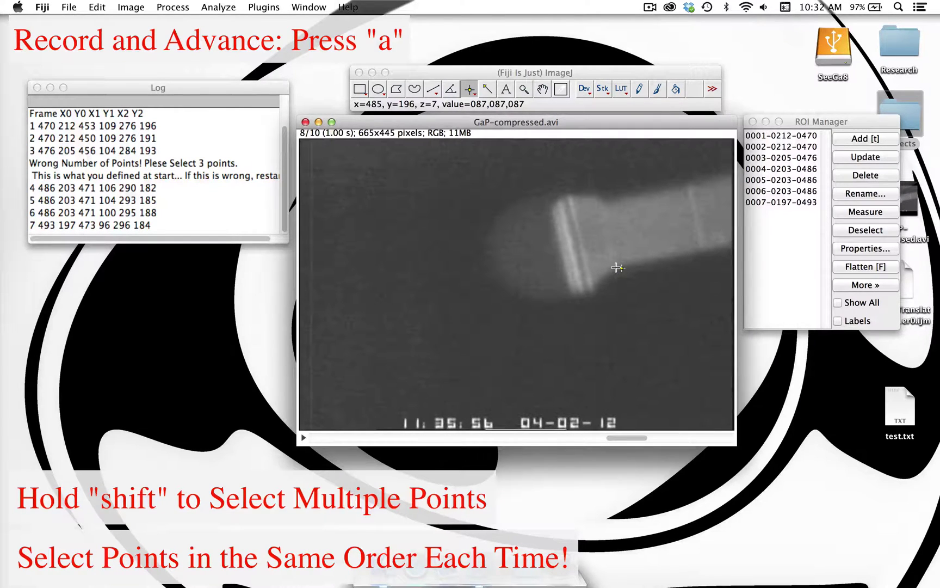
click(616, 266)
shift+click(608, 200)
shift+click(488, 257)
key(a)
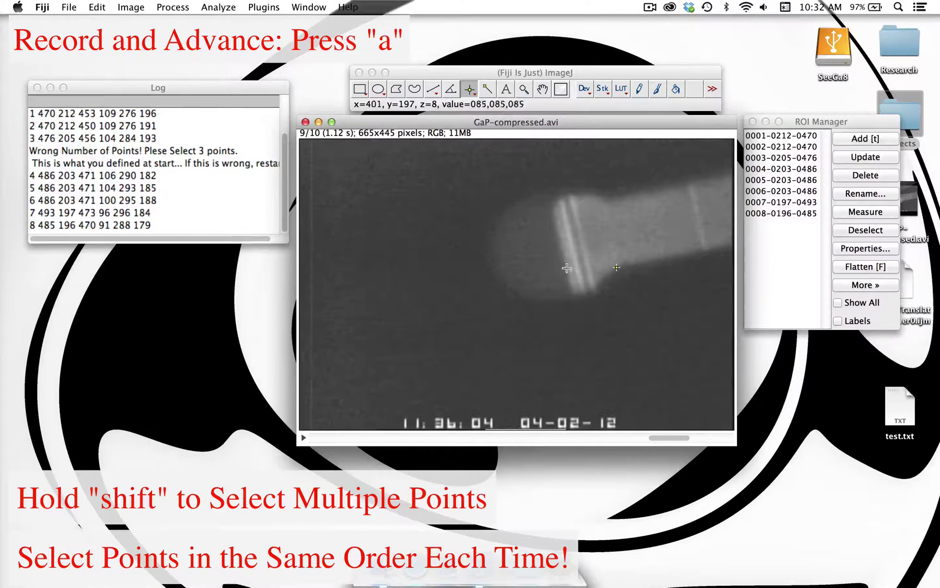
Mark and record points on frames 9 and 10, ending with All Done! in the log
shift+click(608, 201)
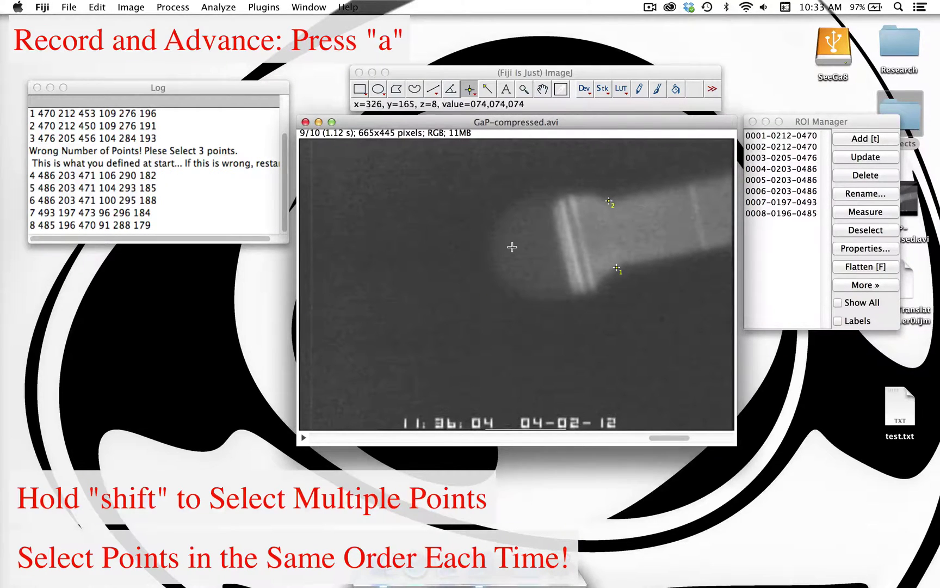
shift+click(493, 254)
key(a)
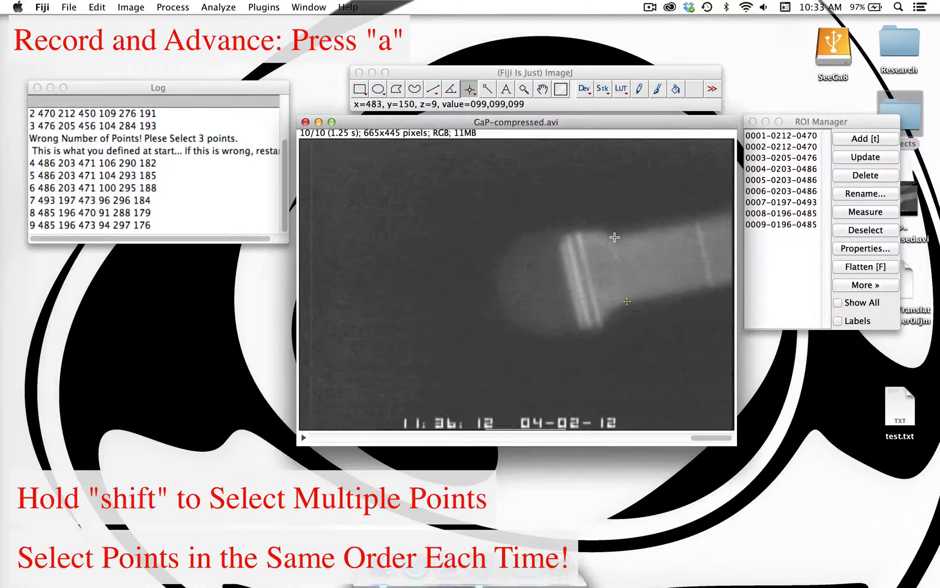
click(624, 306)
shift+click(611, 234)
shift+click(496, 294)
key(a)
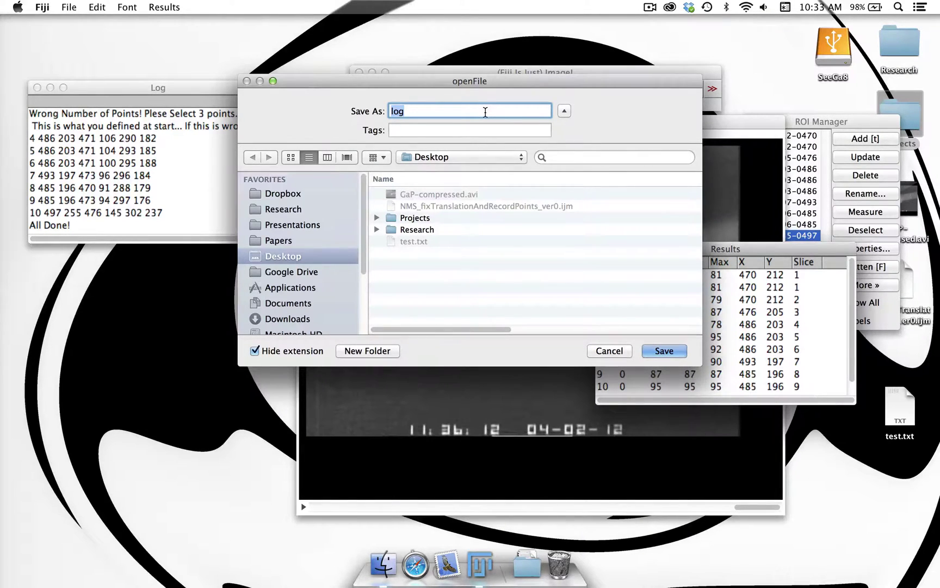
Enter 'translation' as the file name and save translation.txt to the Desktop
text(translation)
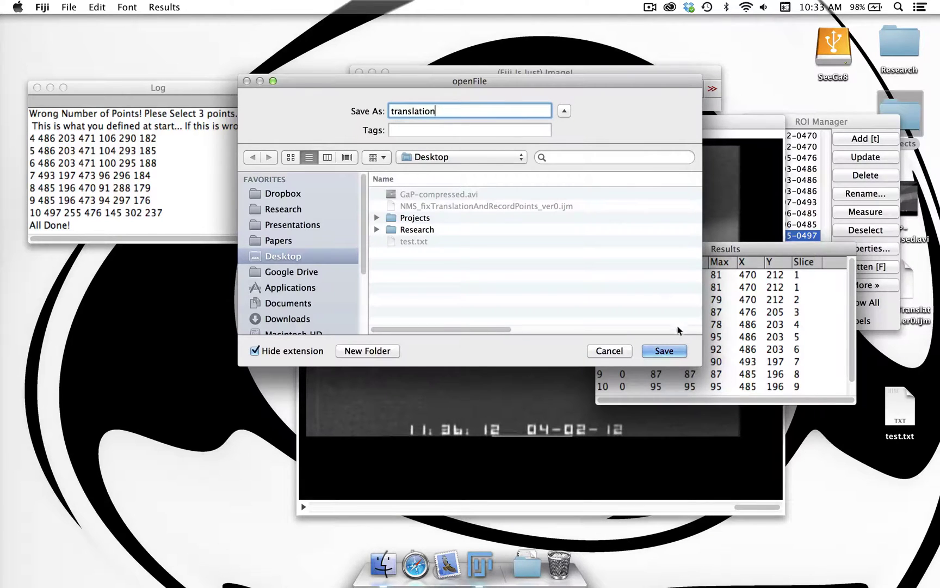
click(674, 349)
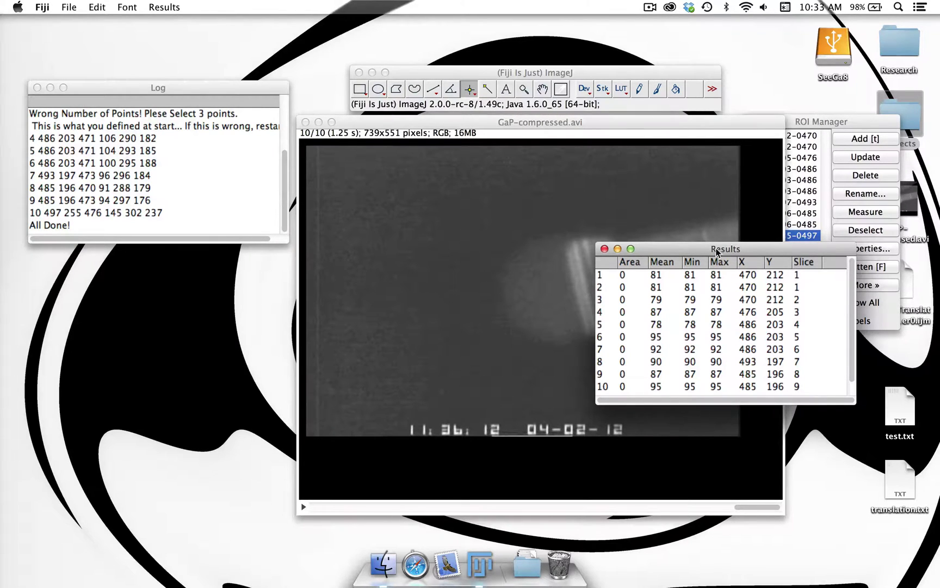
Close the Results table, discarding its measurements unsaved, and close the ROI Manager
click(604, 249)
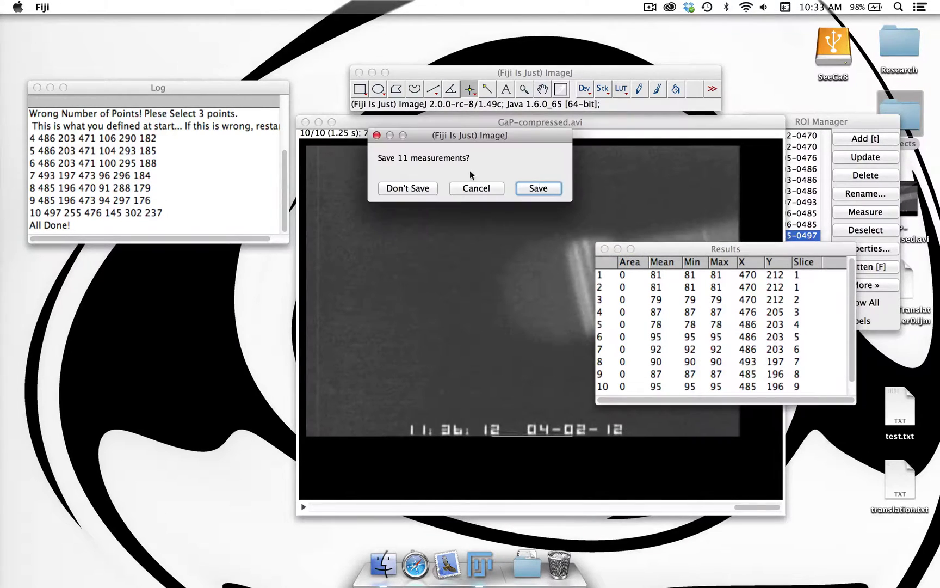
click(408, 188)
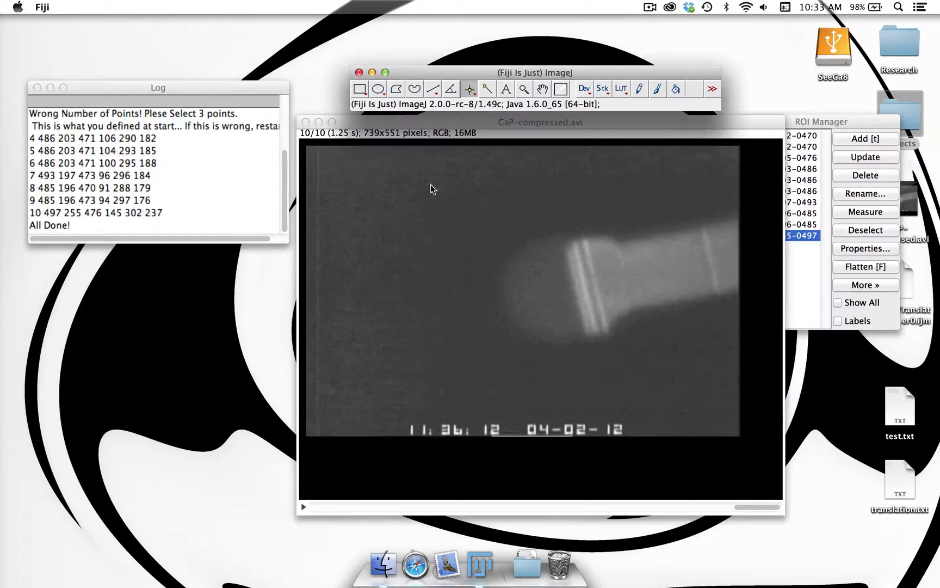
click(854, 119)
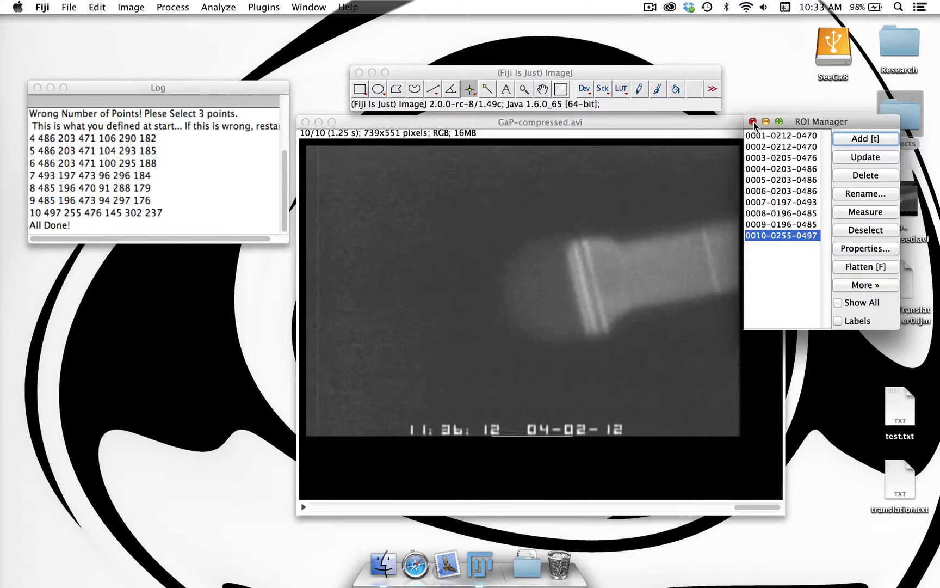
click(753, 121)
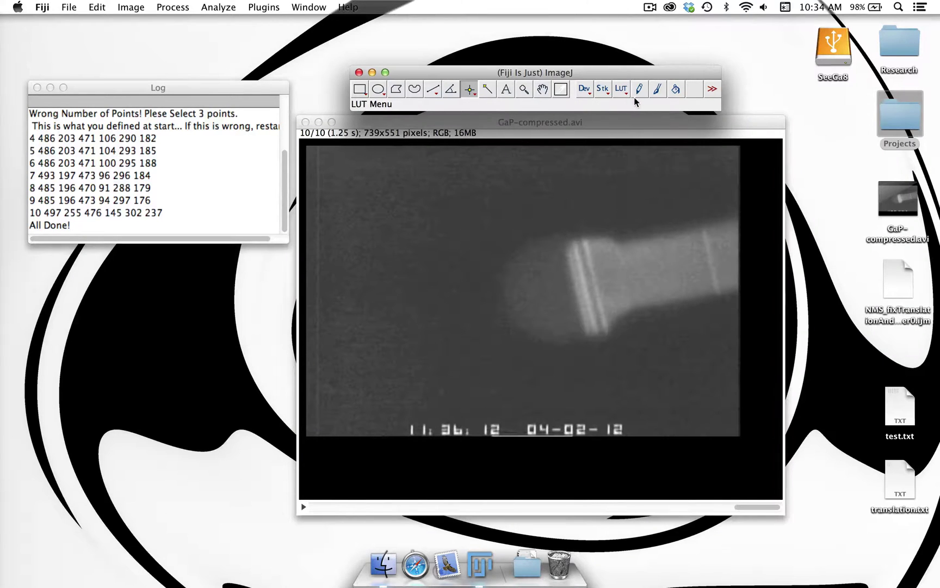
drag(764, 505, 642, 507)
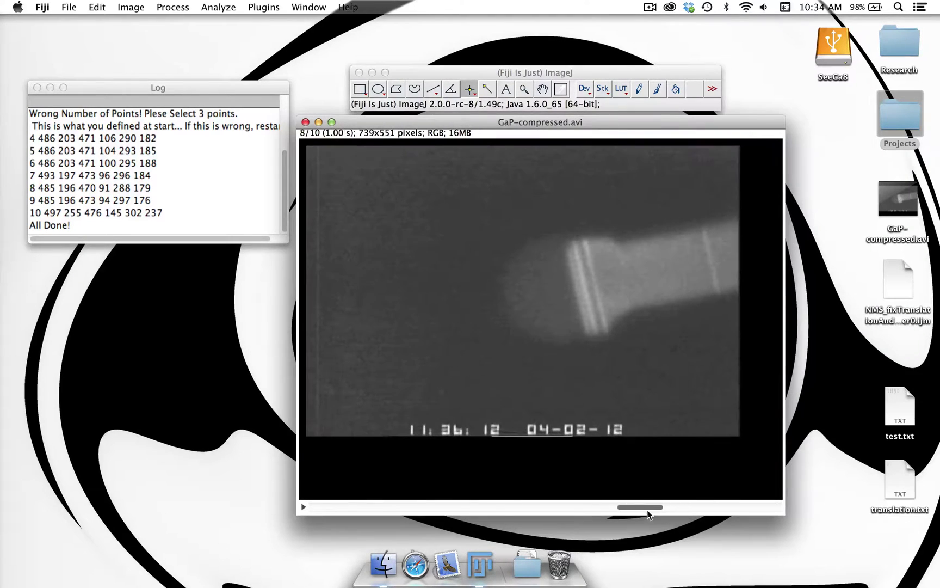
scroll(661, 434, down, 3)
scroll(663, 432, up, 8)
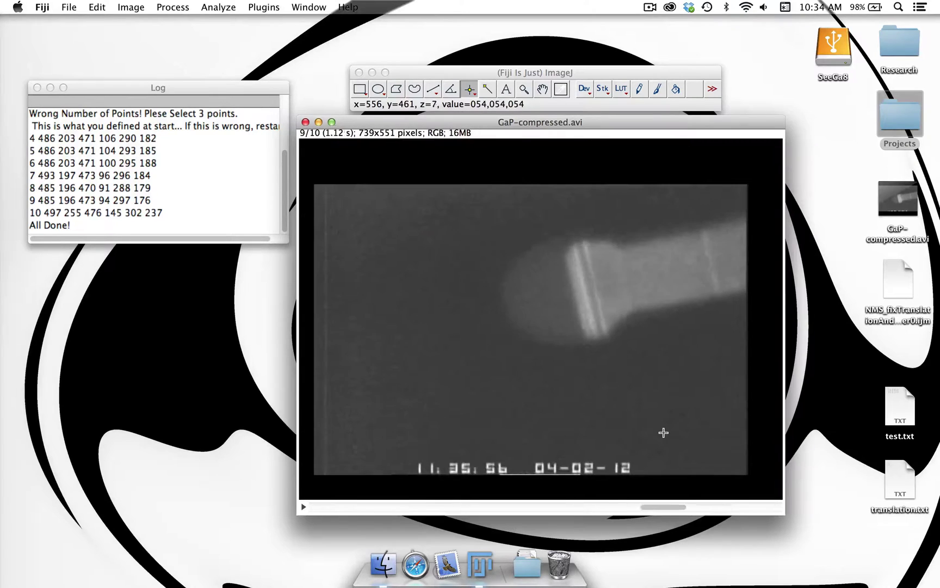
scroll(663, 432, down, 4)
scroll(663, 433, down, 4)
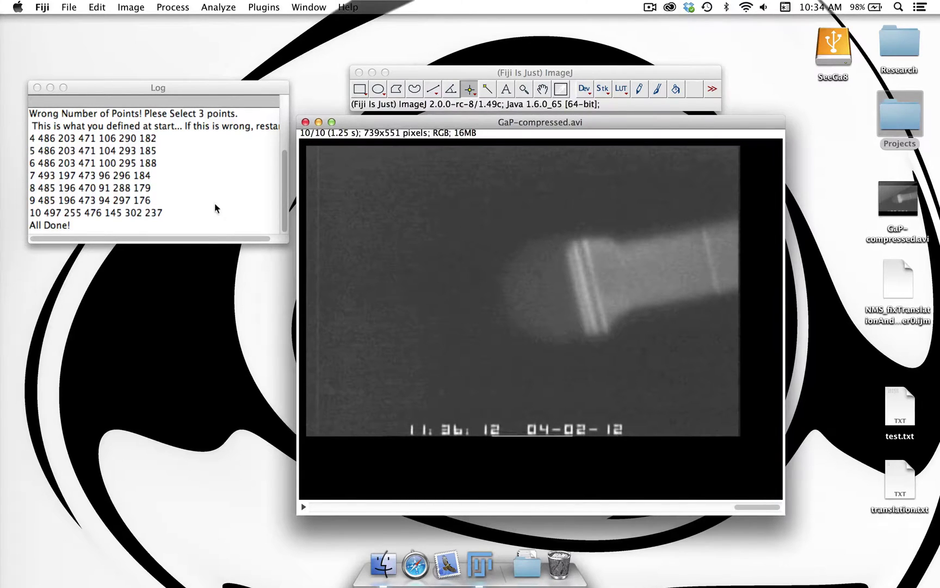
scroll(190, 139, up, 5)
scroll(87, 120, down, 5)
Open test.txt from the desktop in TextEdit and select its whole ten-row coordinate table
double_click(901, 410)
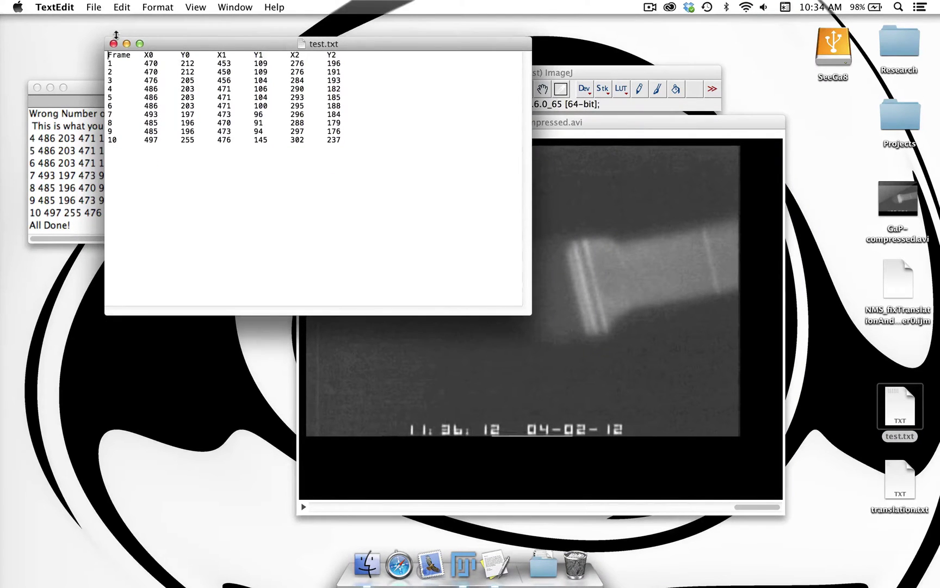
drag(105, 50, 364, 140)
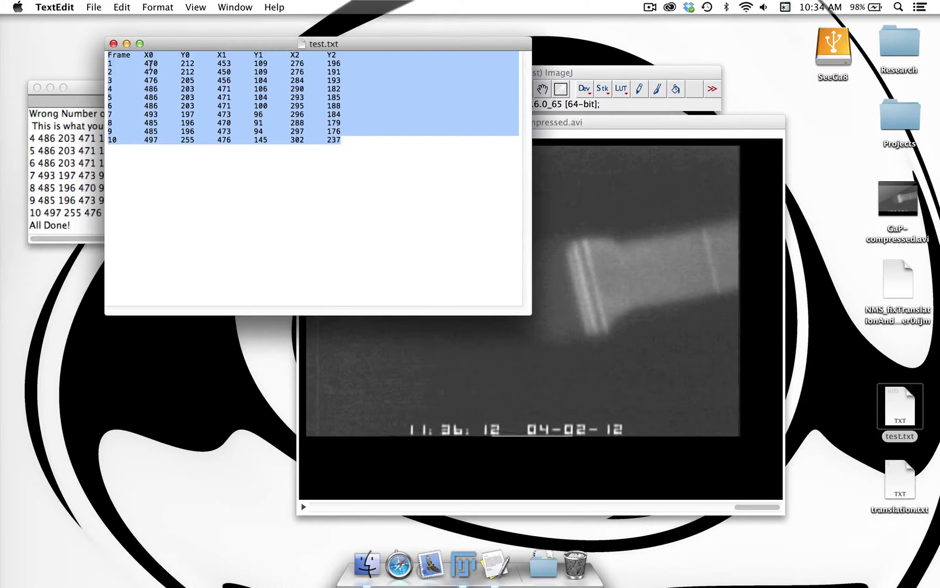